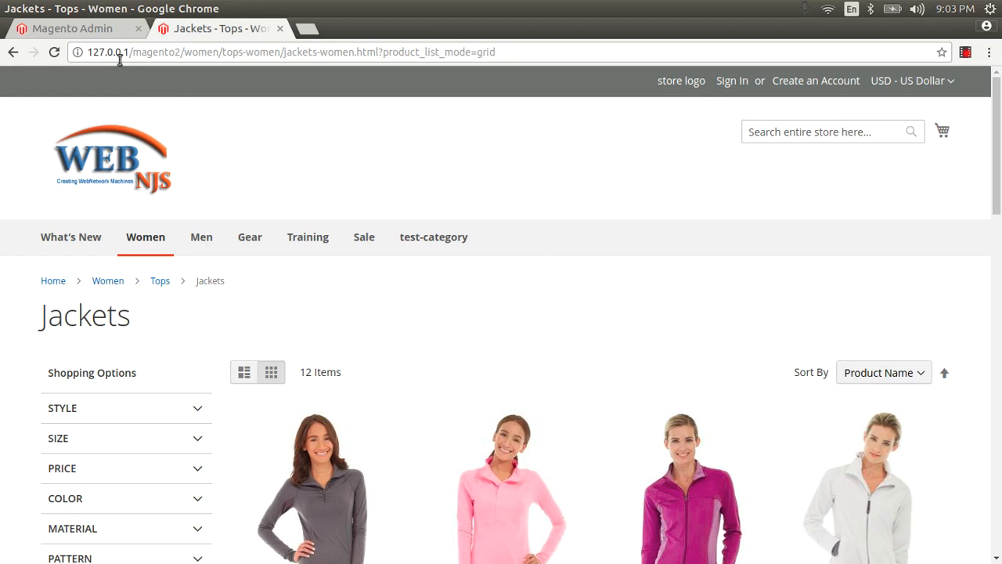
Step: Sign in to the Magento admin with the account username and password
left_click(98, 29)
type("aftab")
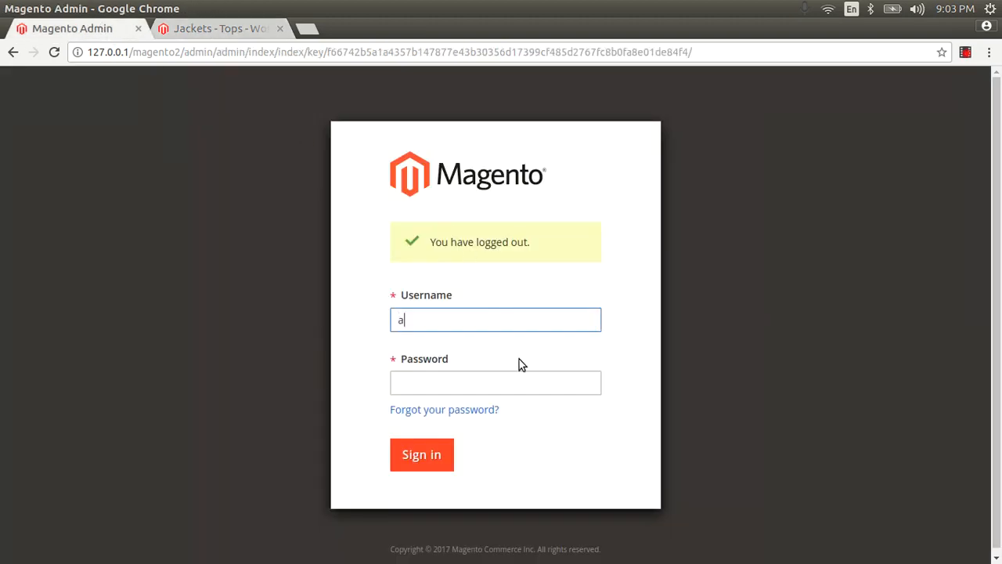
key("Tab")
type("••••••")
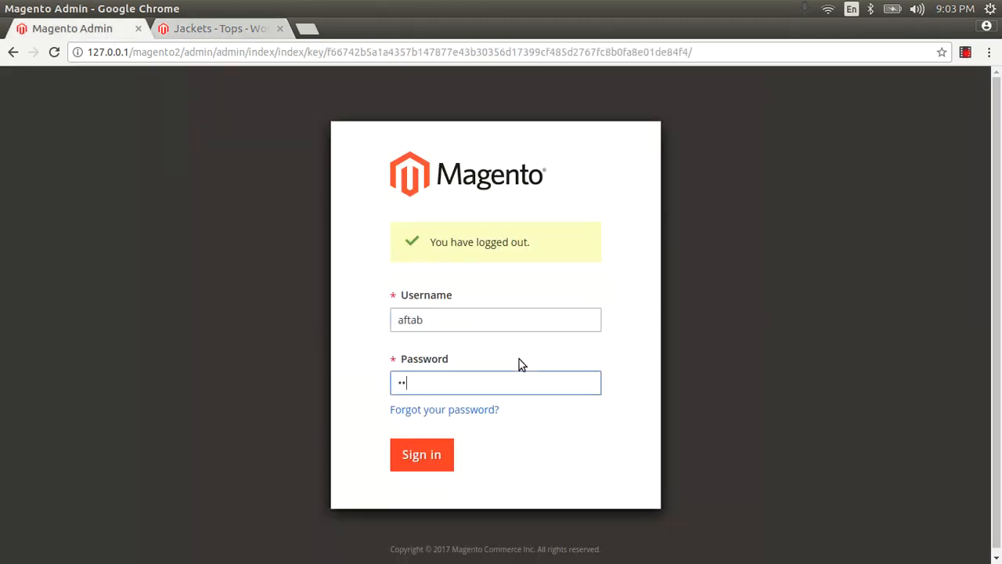
type("•")
key("ctrl+a")
key("BackSpace")
type("••••••••••")
key("Return")
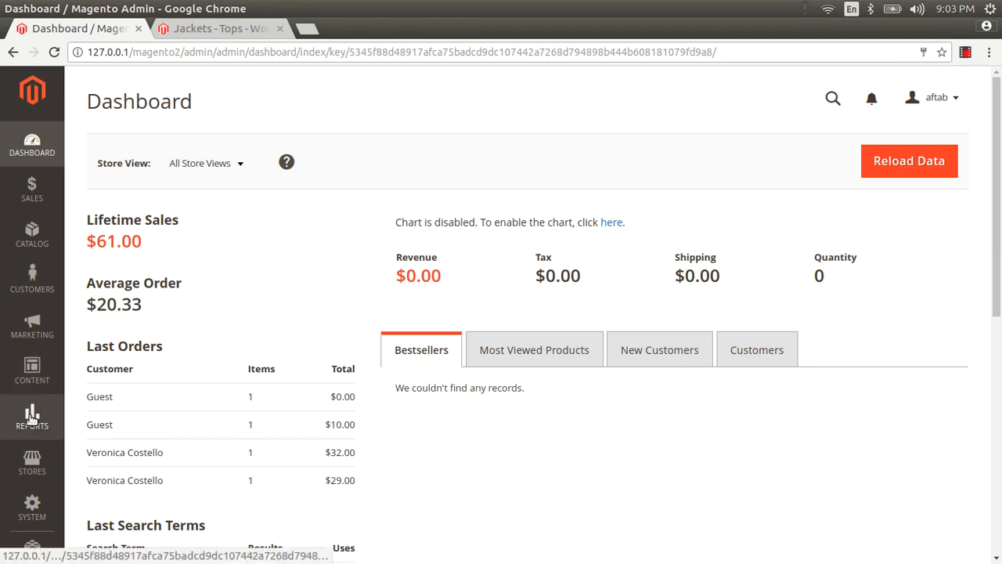
Step: Open the Main Website design configuration, expand Search Engine Robots and place the cursor in the custom robots.txt instruction field
left_click(31, 372)
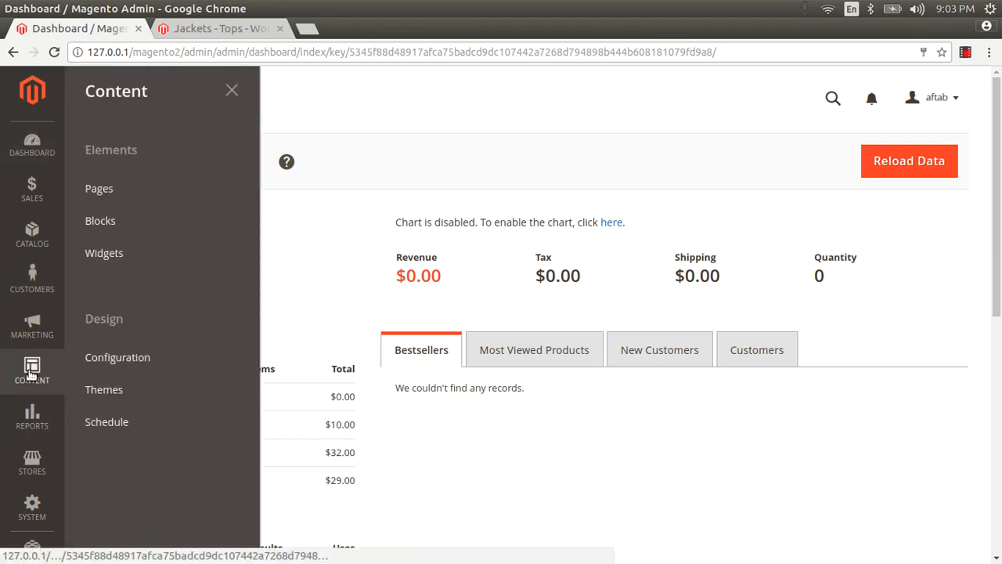
left_click(156, 361)
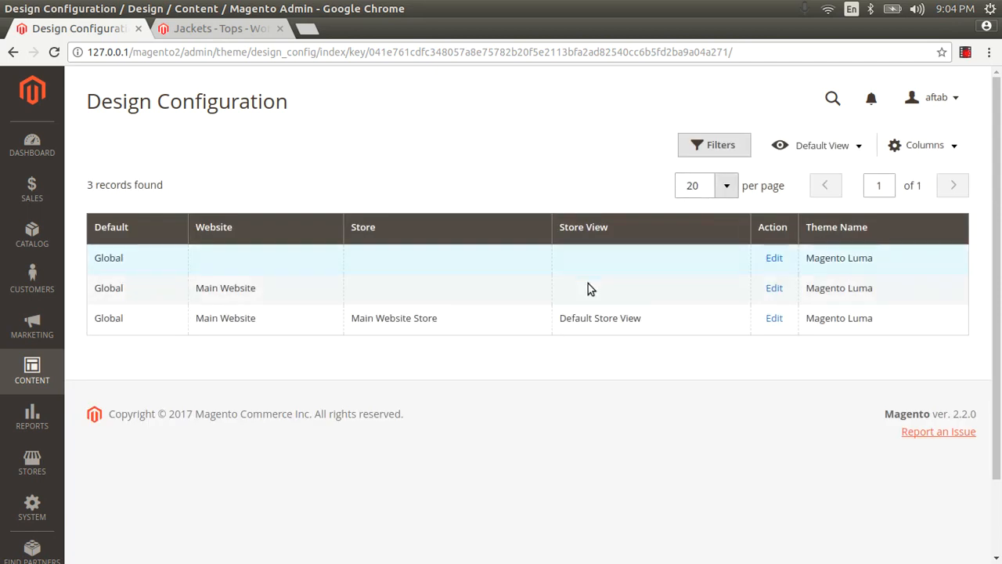
left_click(772, 289)
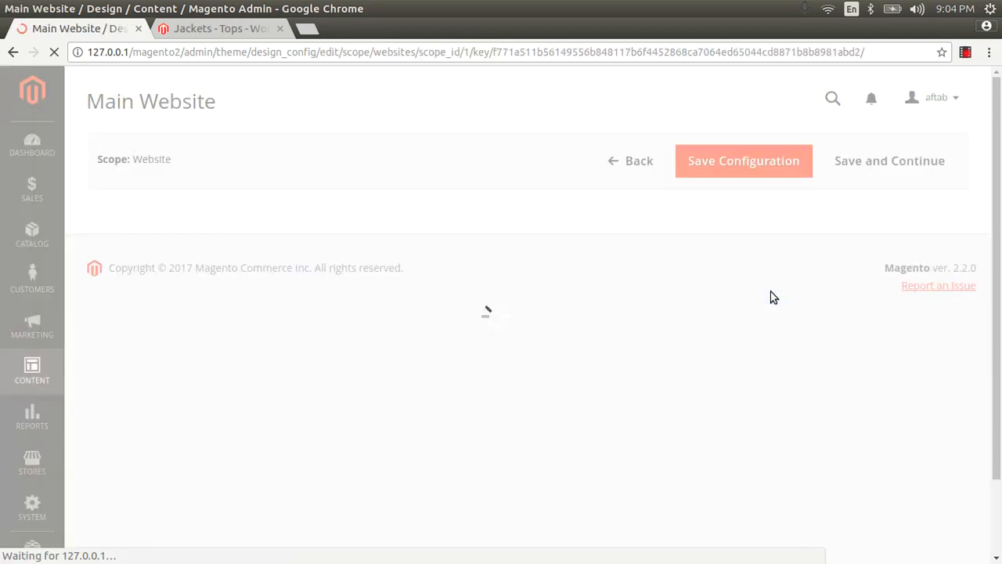
scroll(486, 404, "down", 8)
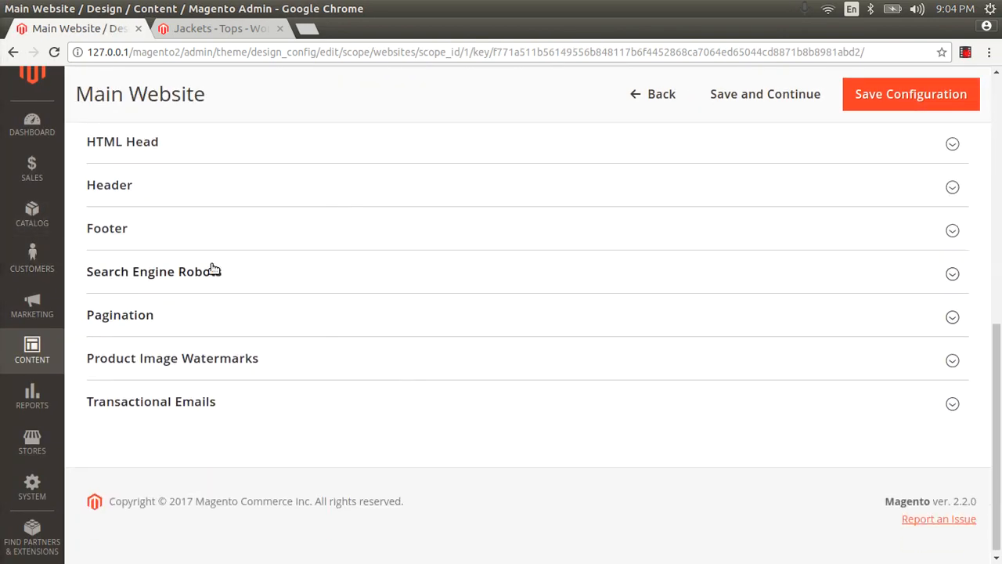
left_click(213, 274)
scroll(328, 336, "down", 2)
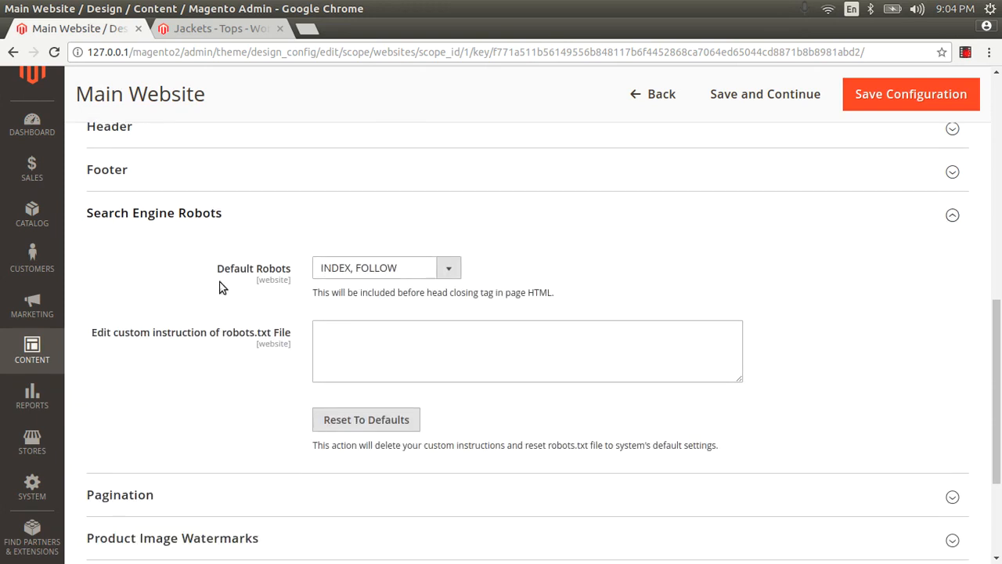
left_click(339, 325)
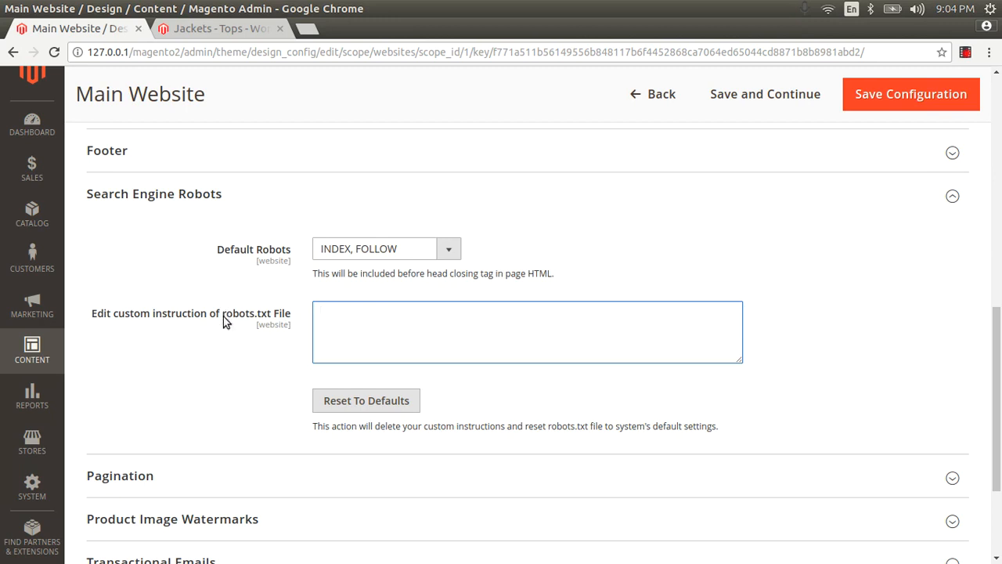
Step: Switch to the gedit document and review its full-access, disallow-all and default robots.txt instructions line by line
key("alt+Tab")
key("alt+Tab")
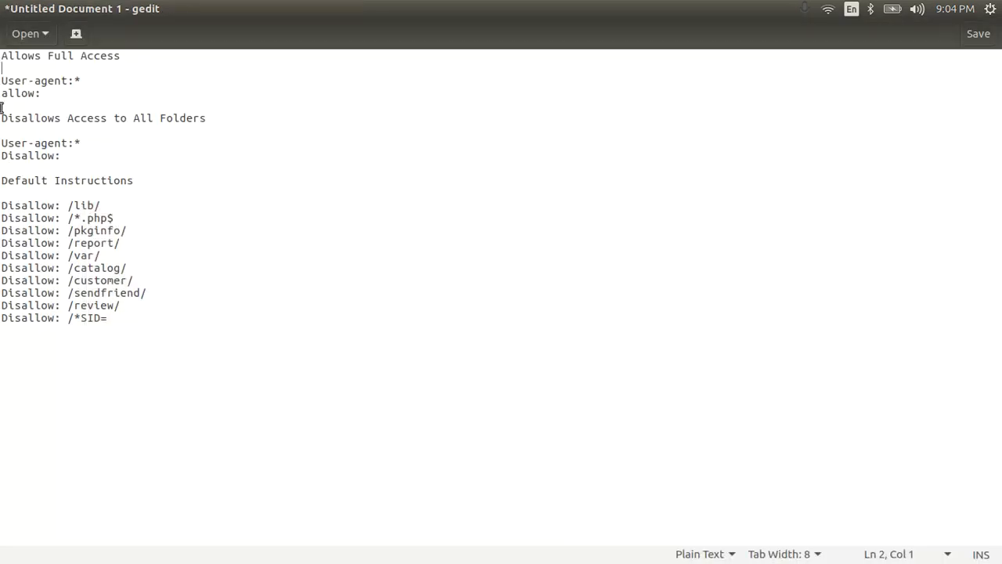
left_click_drag(11, 53, 342, 71)
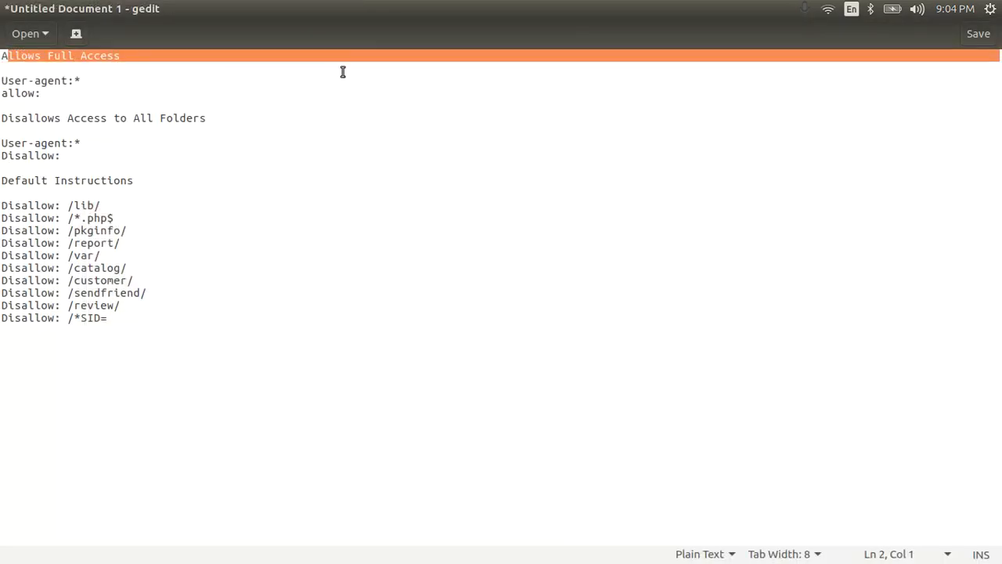
left_click_drag(43, 92, 2, 80)
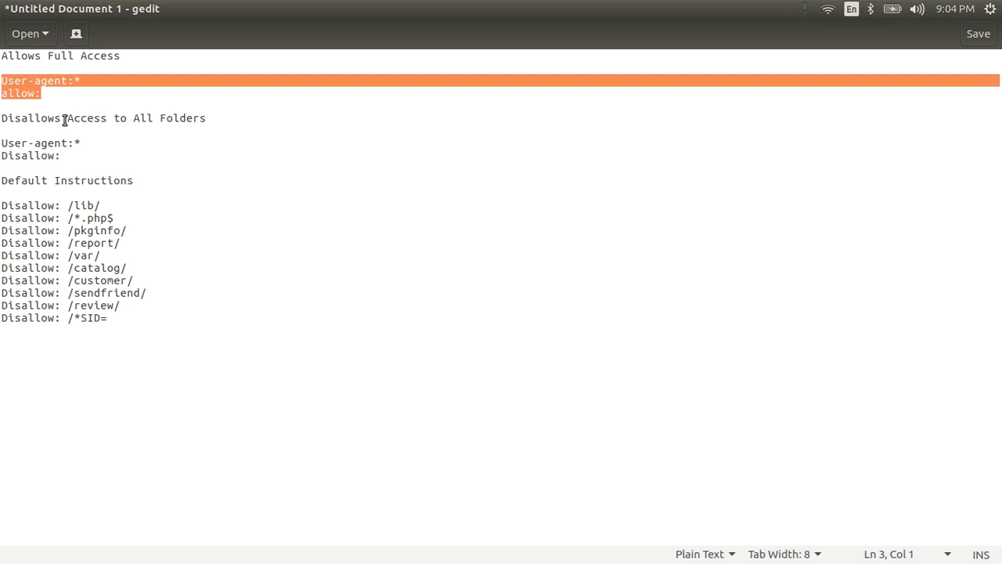
left_click(81, 155)
left_click_drag(81, 155, 3, 116)
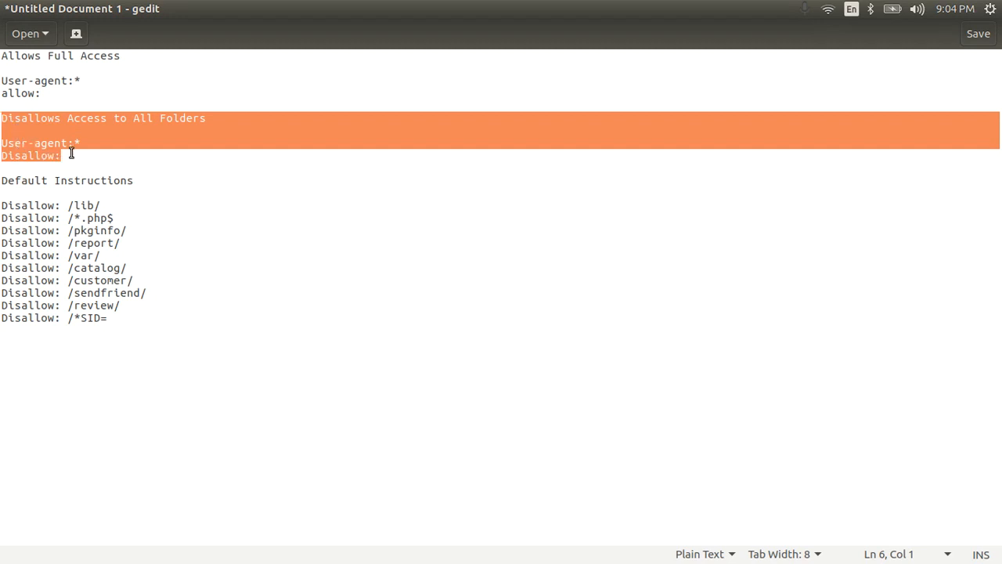
double_click(86, 180)
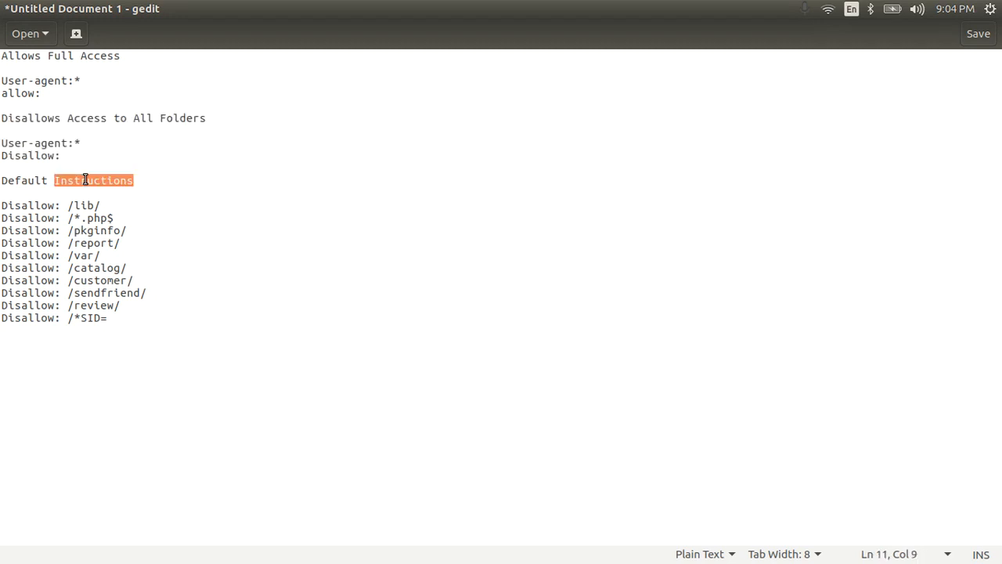
left_click_drag(107, 205, 4, 205)
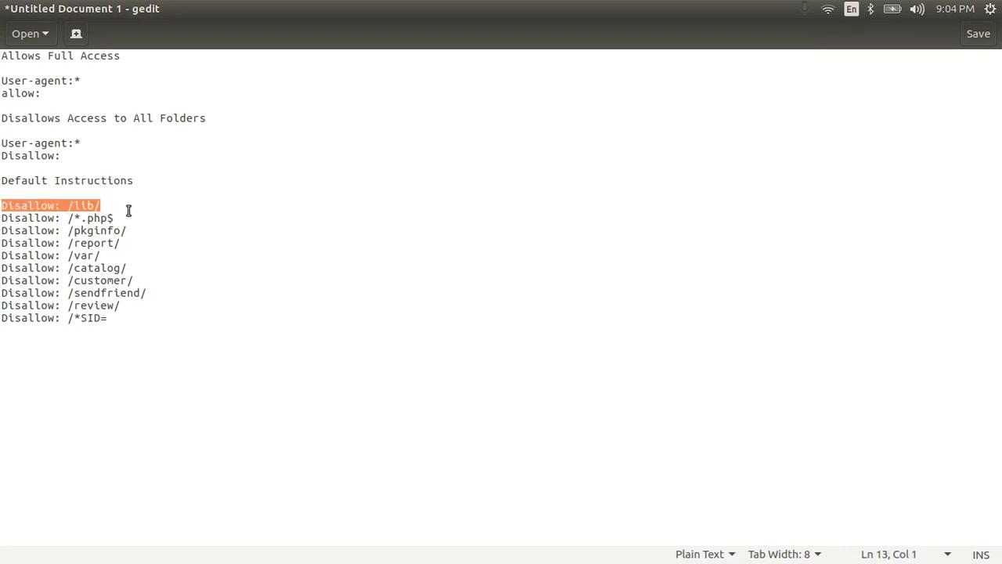
left_click_drag(111, 206, 108, 217)
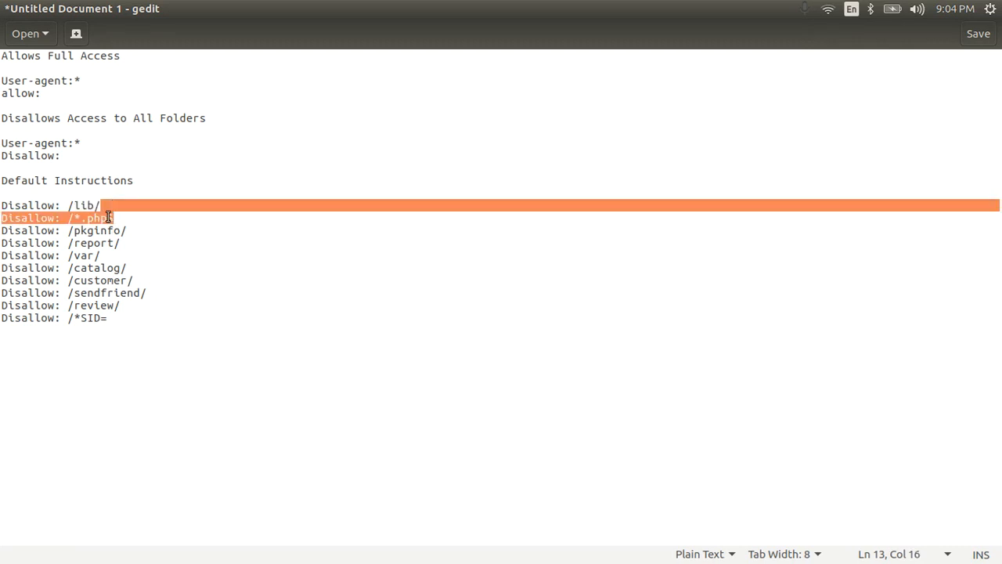
left_click(108, 218)
double_click(104, 231)
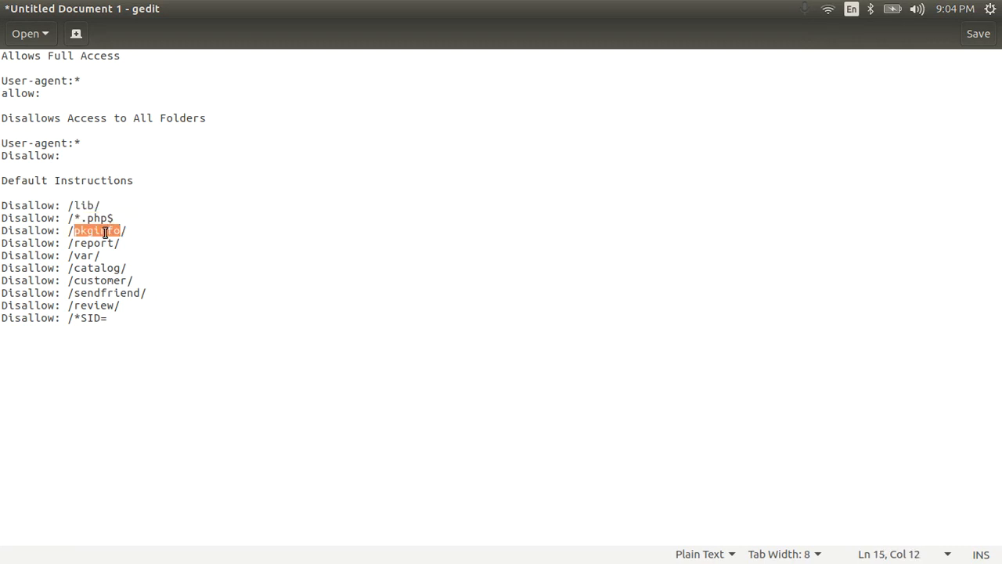
double_click(107, 244)
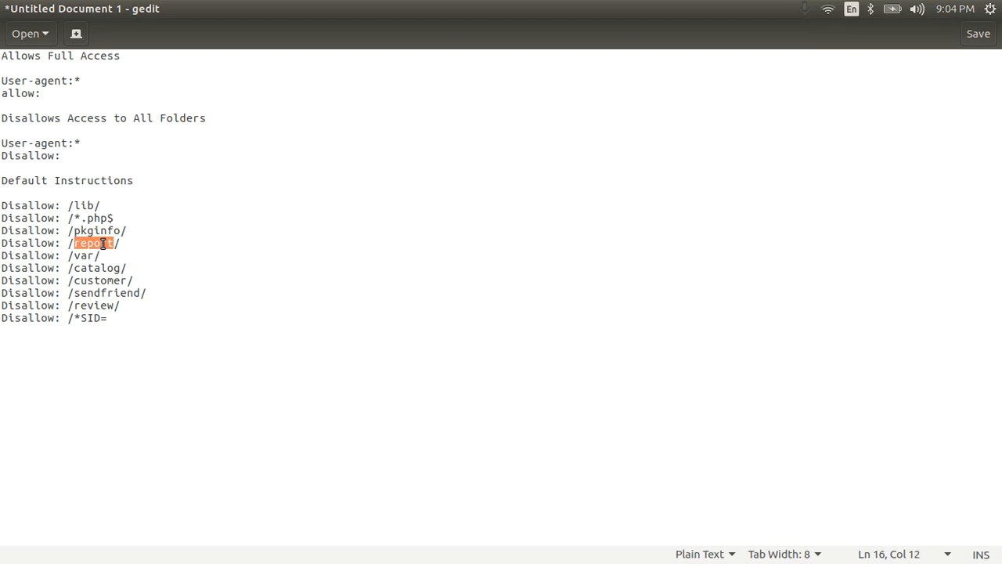
double_click(91, 256)
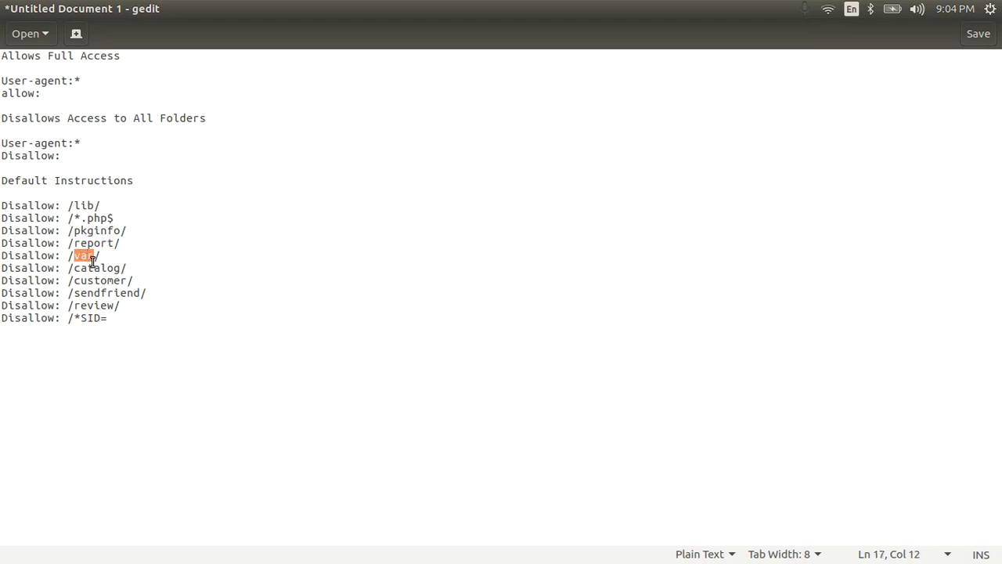
double_click(94, 264)
double_click(101, 281)
double_click(101, 292)
double_click(95, 306)
Step: Copy the default Disallow lines from /lib/ through /*SID= into the Main Website's custom robots.txt instructions in Chrome
left_click_drag(150, 323, 4, 204)
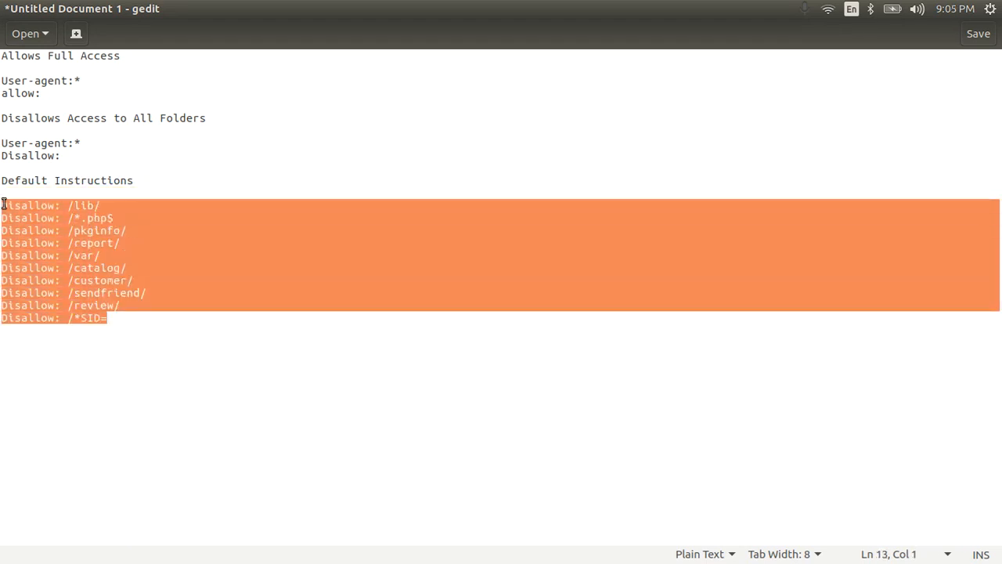
key("ctrl+c")
key("alt+Tab")
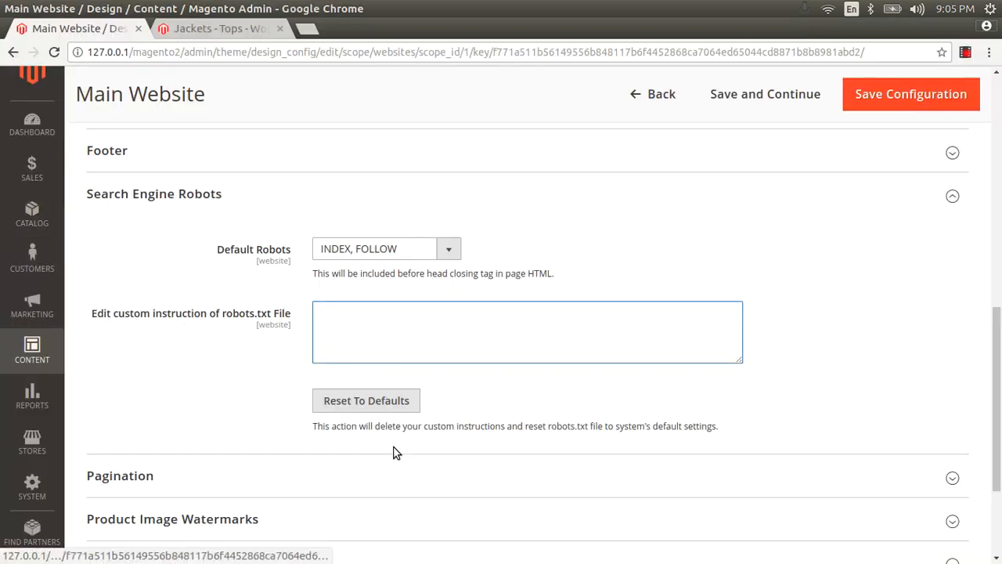
key("ctrl+v")
scroll(393, 453, "up", 1)
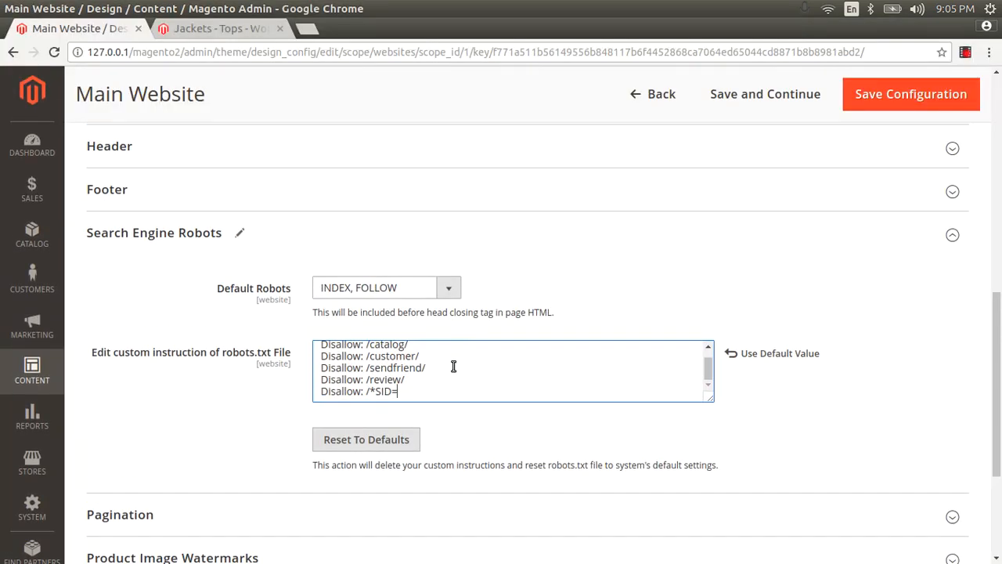
scroll(447, 374, "up", 2)
scroll(446, 374, "up", 1)
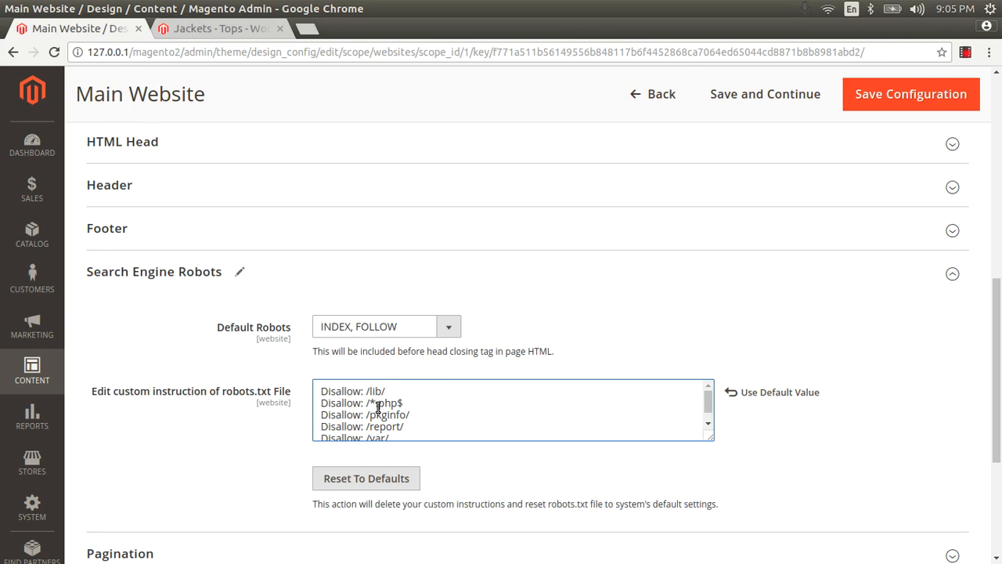
Step: Try NOINDEX, NOFOLLOW for the Default Robots setting and return it to INDEX, FOLLOW
left_click(383, 327)
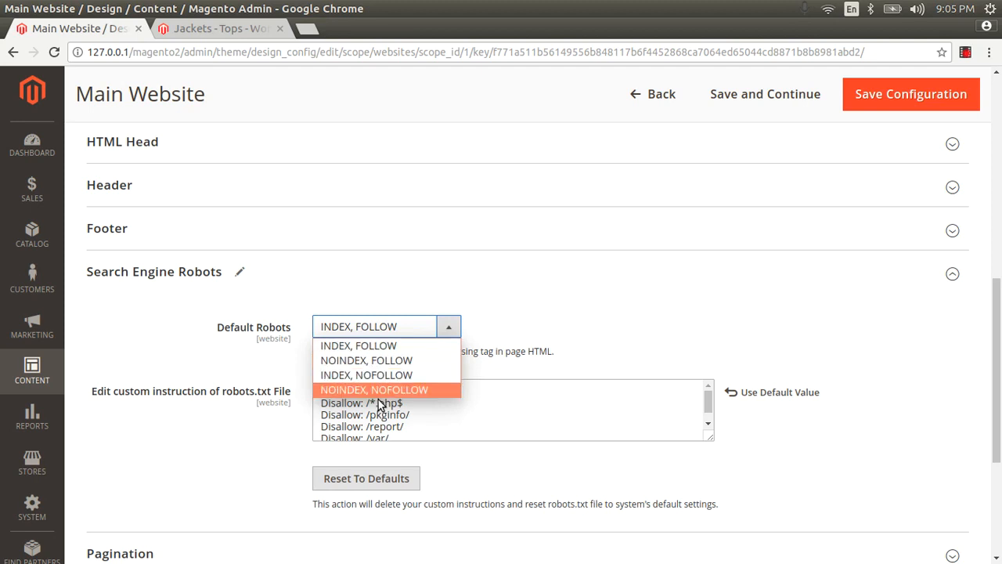
left_click(373, 346)
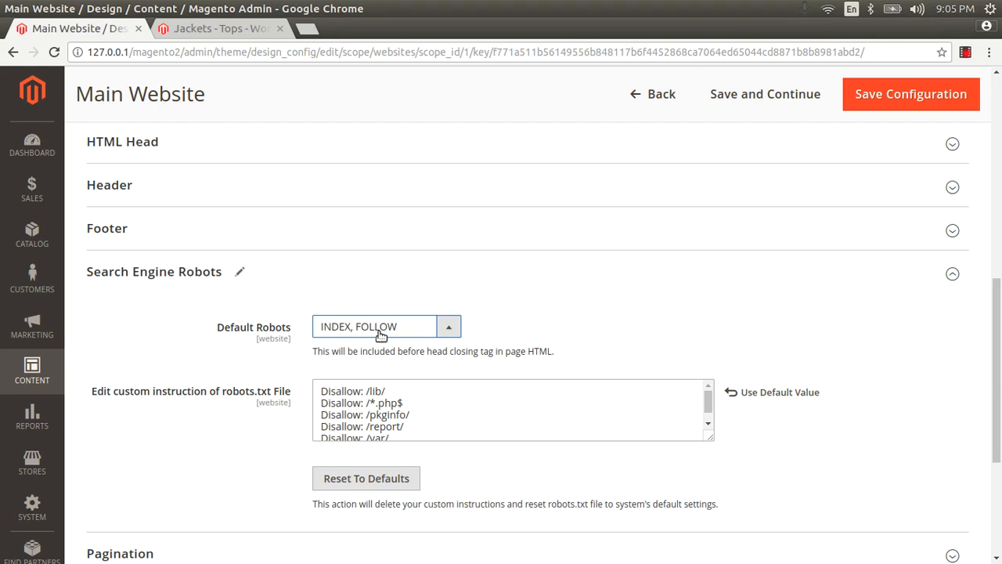
left_click(379, 328)
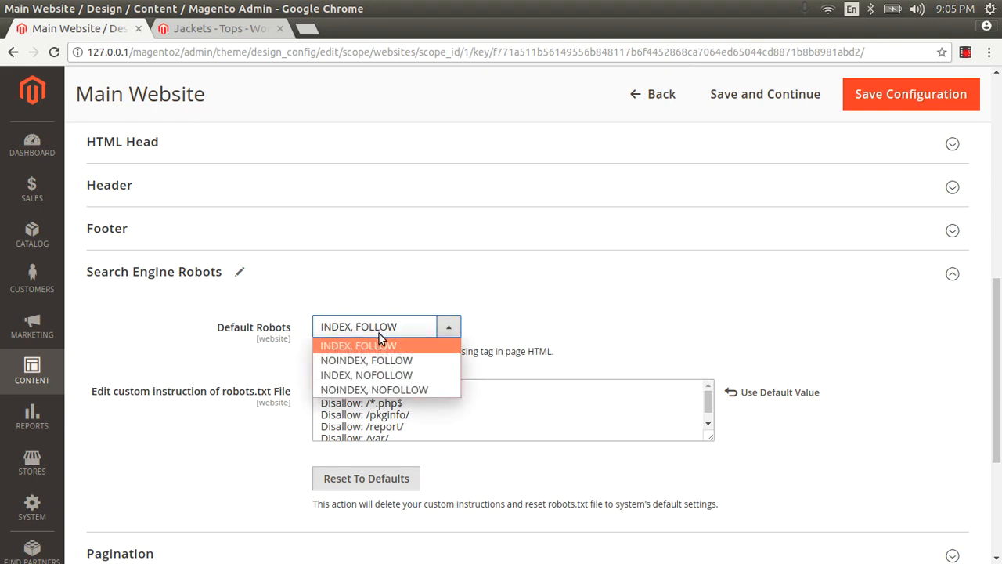
left_click(374, 390)
left_click(405, 327)
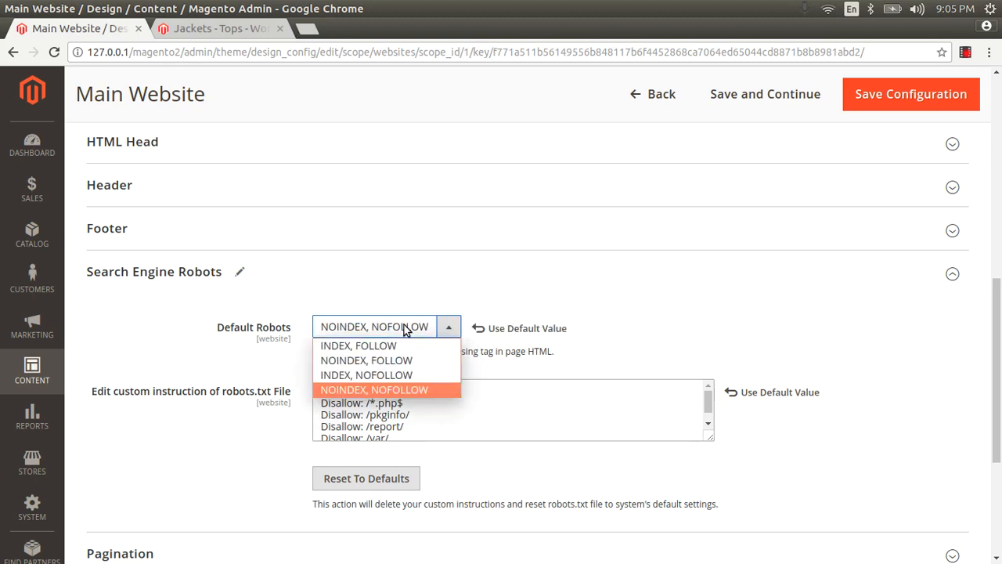
left_click(408, 345)
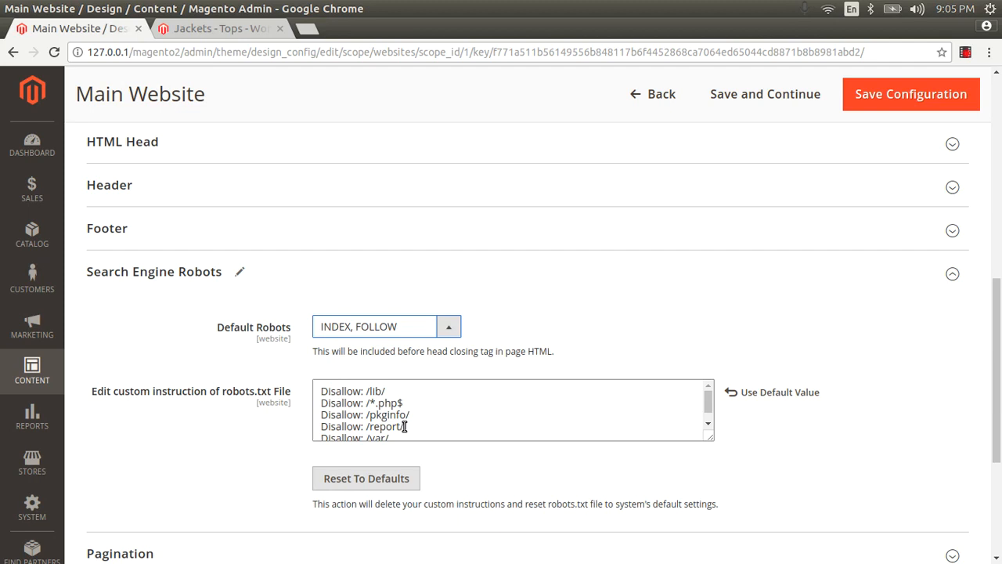
Step: Review the Disallow rules in the custom robots.txt instructions, from /lib/ down to /*SID=
left_click_drag(405, 426, 330, 381)
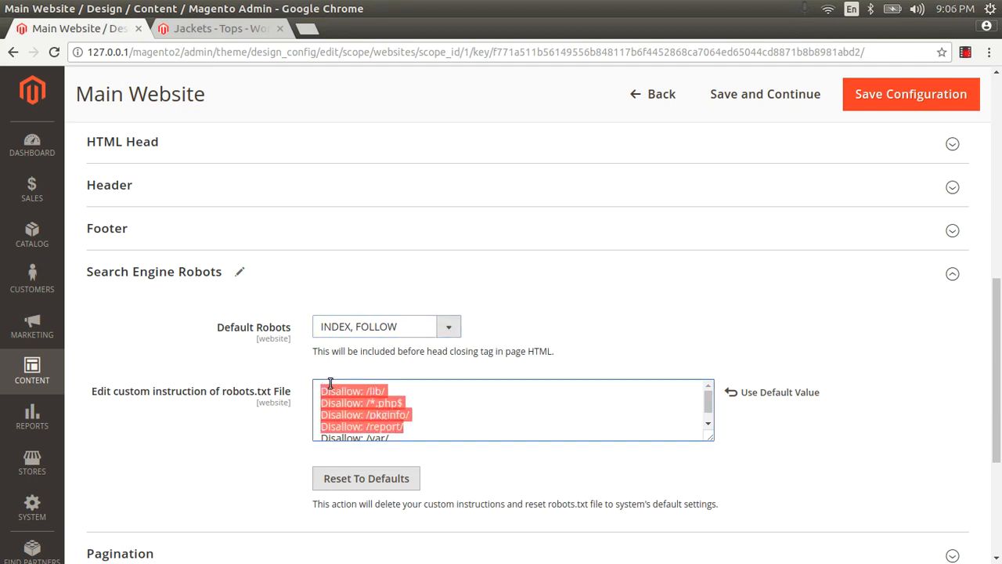
left_click(330, 383)
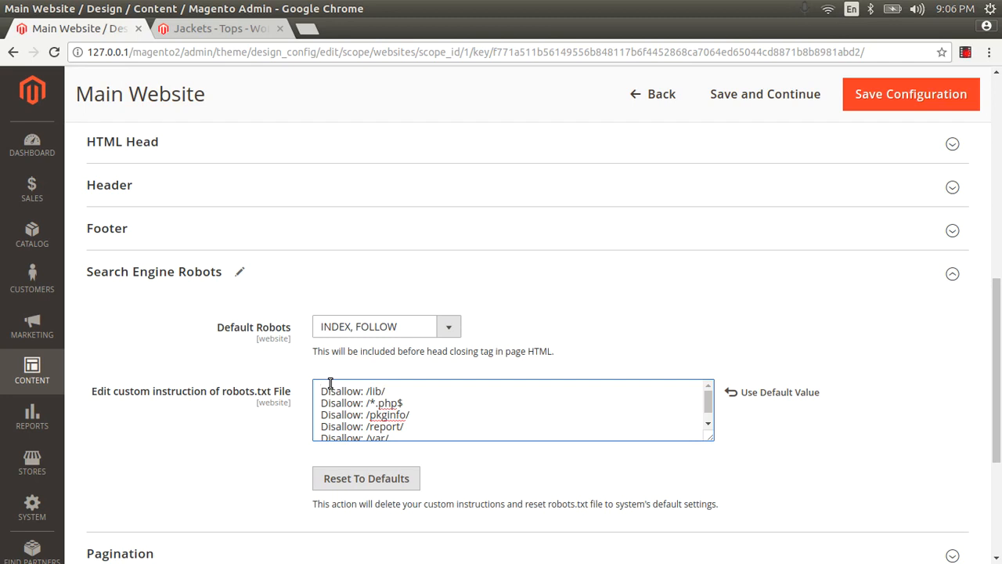
scroll(331, 385, "up", 1)
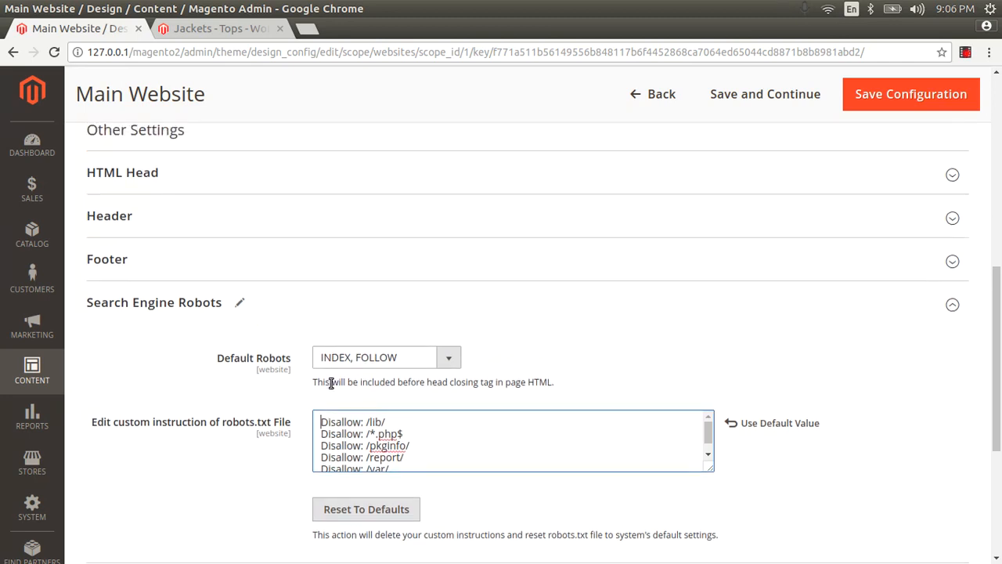
scroll(336, 388, "down", 2)
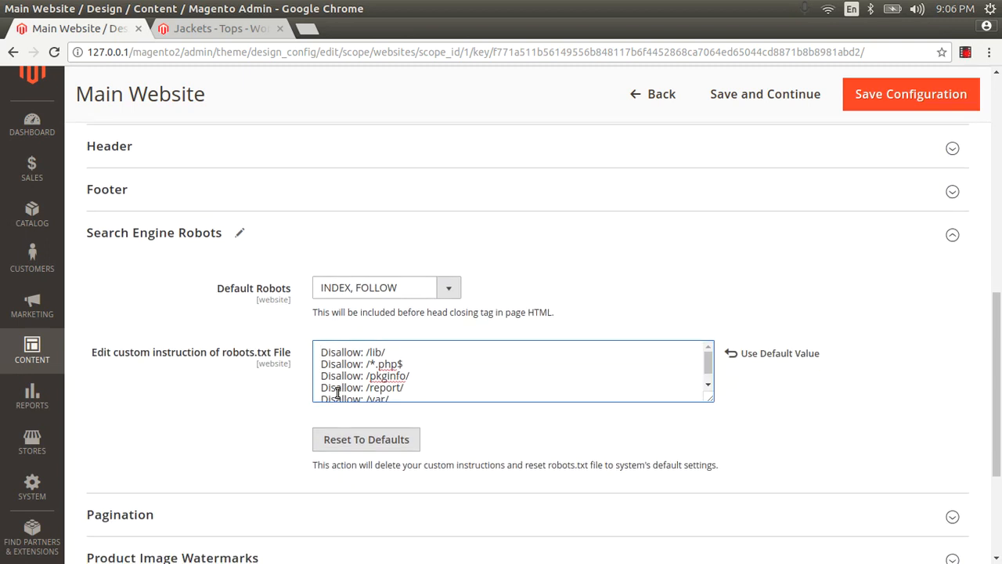
double_click(391, 387)
scroll(391, 385, "down", 1)
double_click(379, 359)
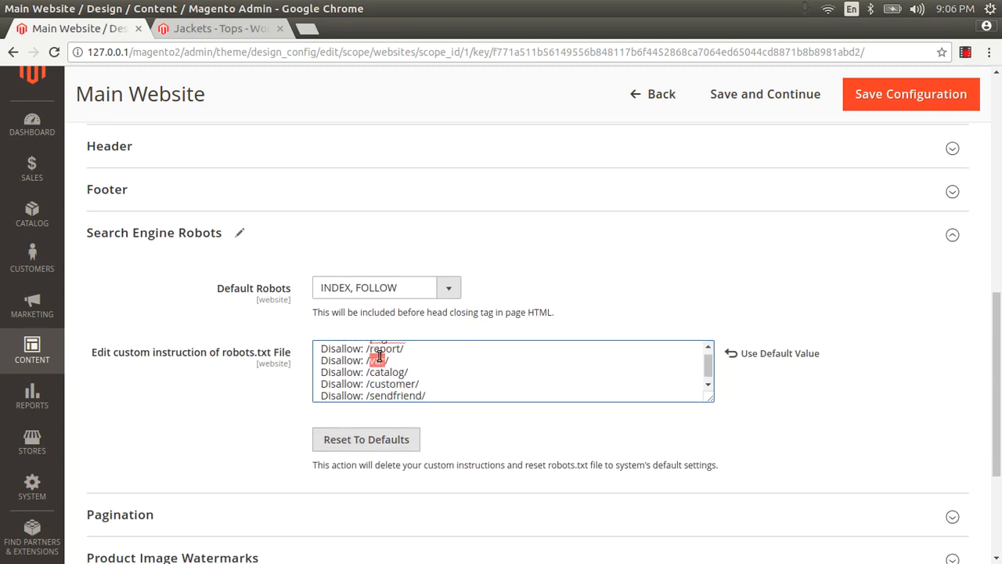
double_click(382, 372)
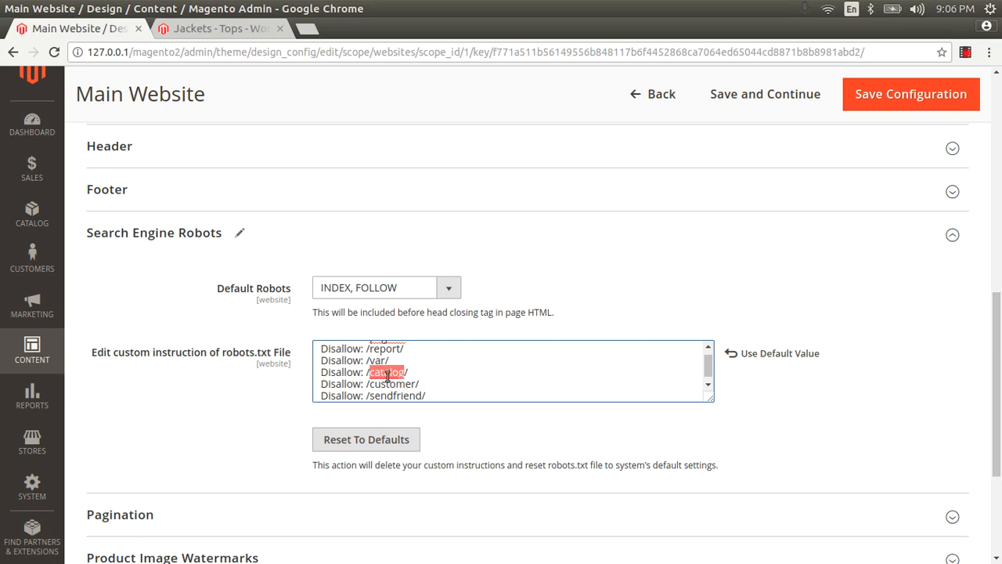
left_click(390, 385)
double_click(390, 385)
scroll(390, 385, "down", 1)
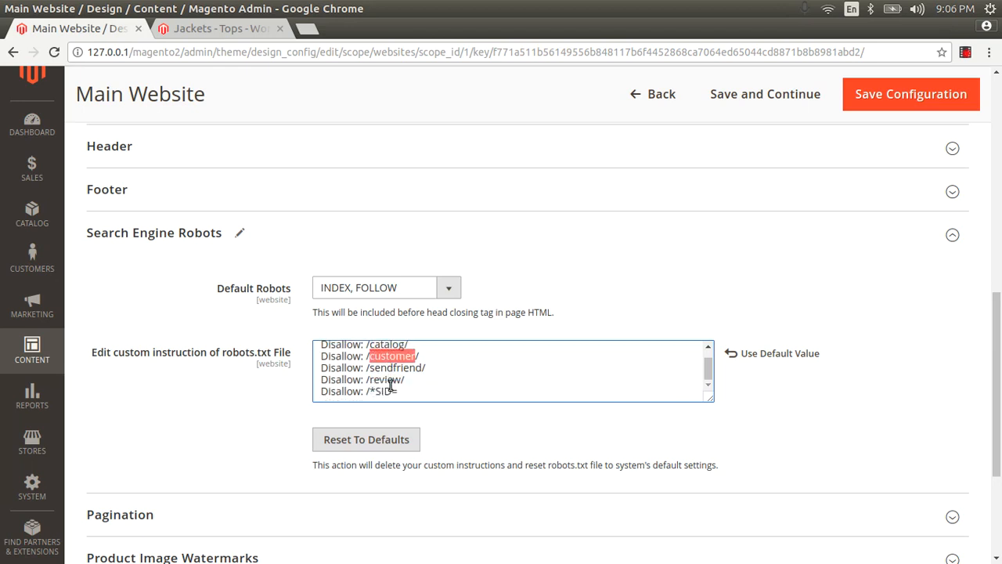
left_click_drag(402, 391, 327, 336)
left_click(336, 346)
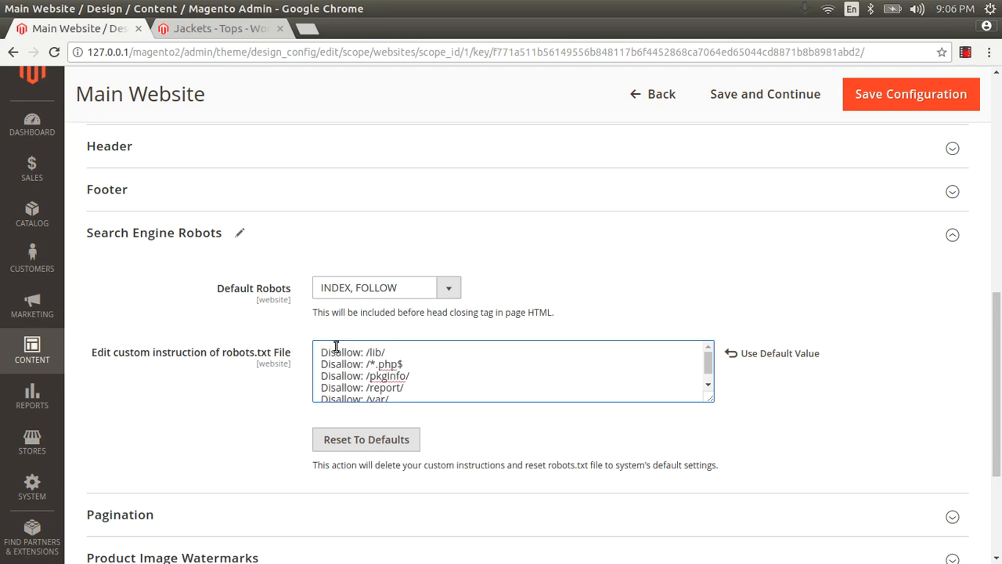